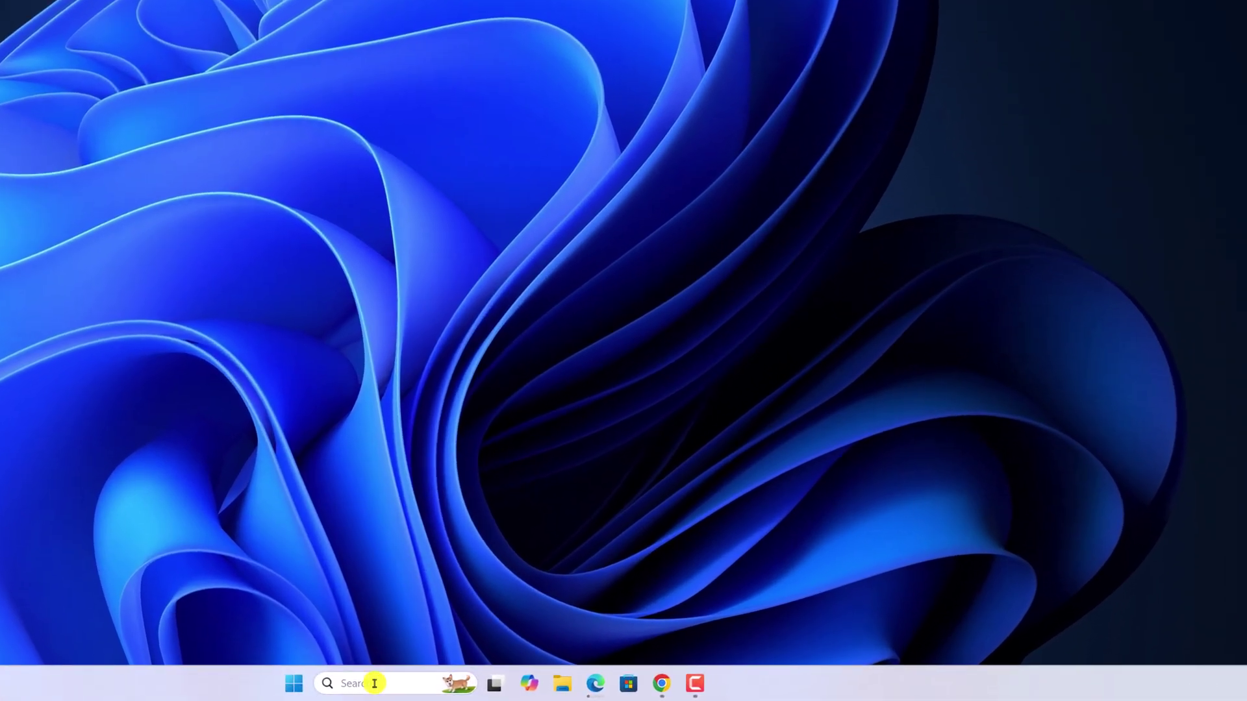
# Open the Windows Settings app and go to the Display page of the System settings
pyautogui.click(547, 690)
pyautogui.write('settings')
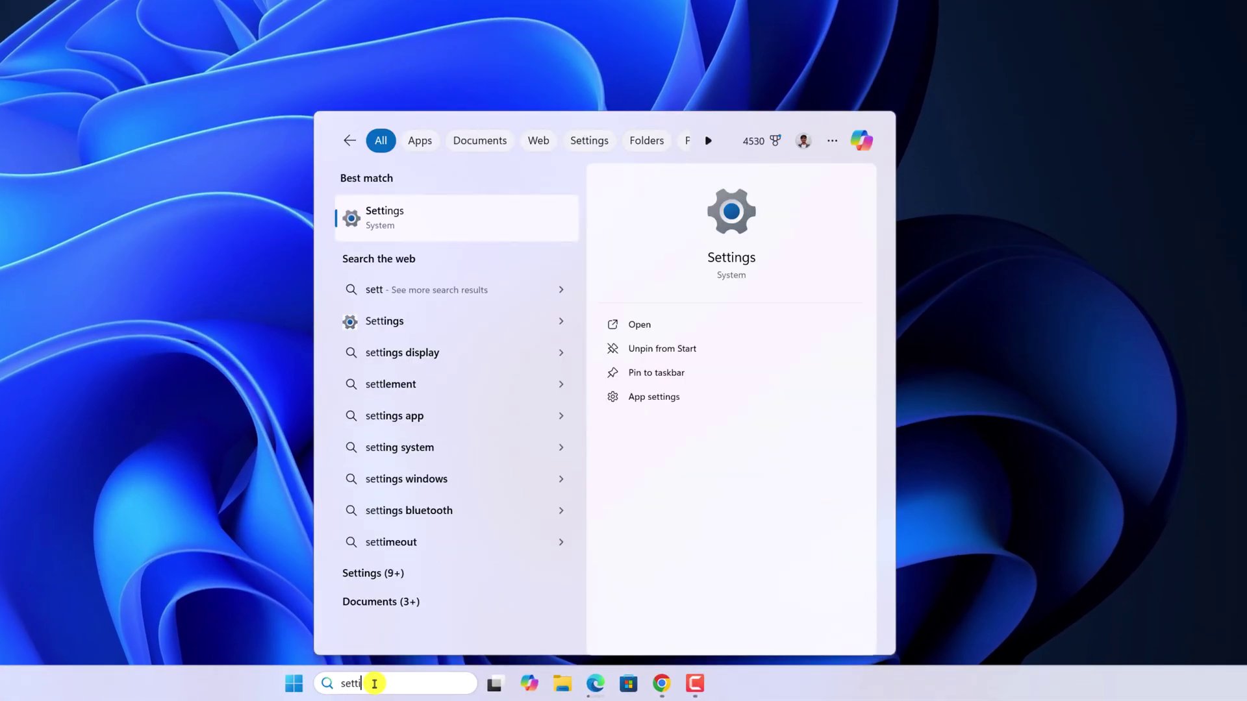
pyautogui.click(438, 203)
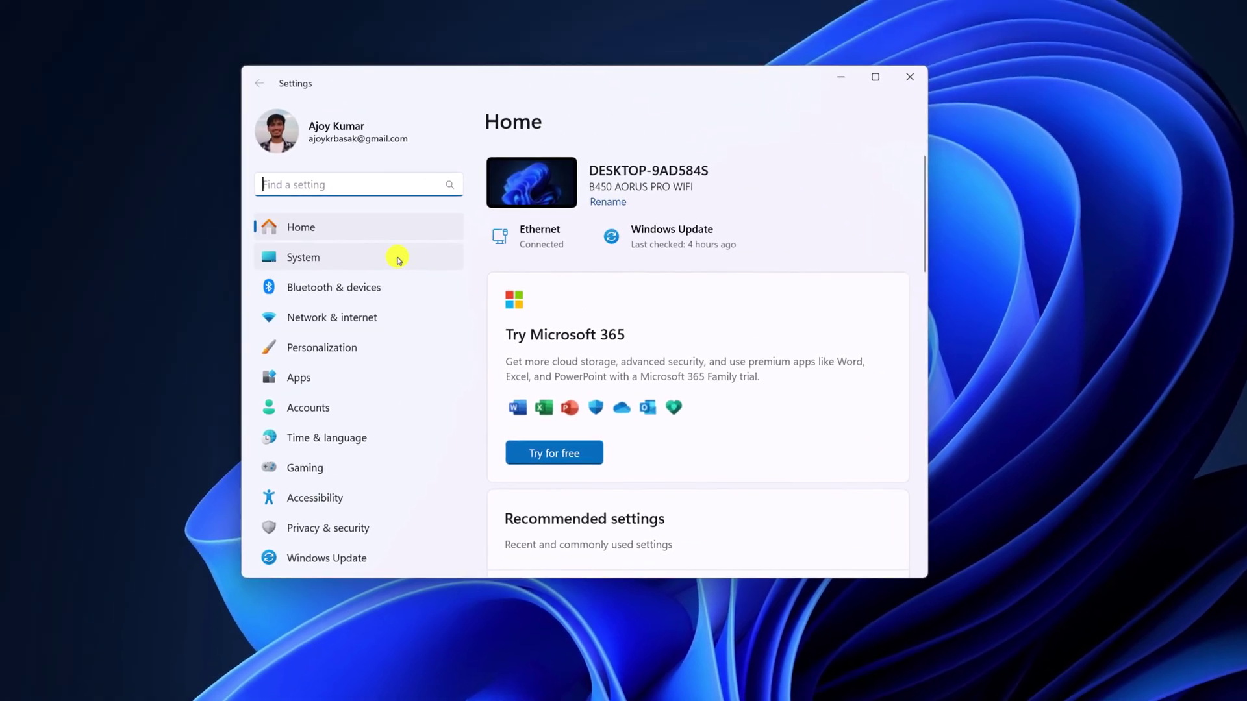
pyautogui.click(399, 260)
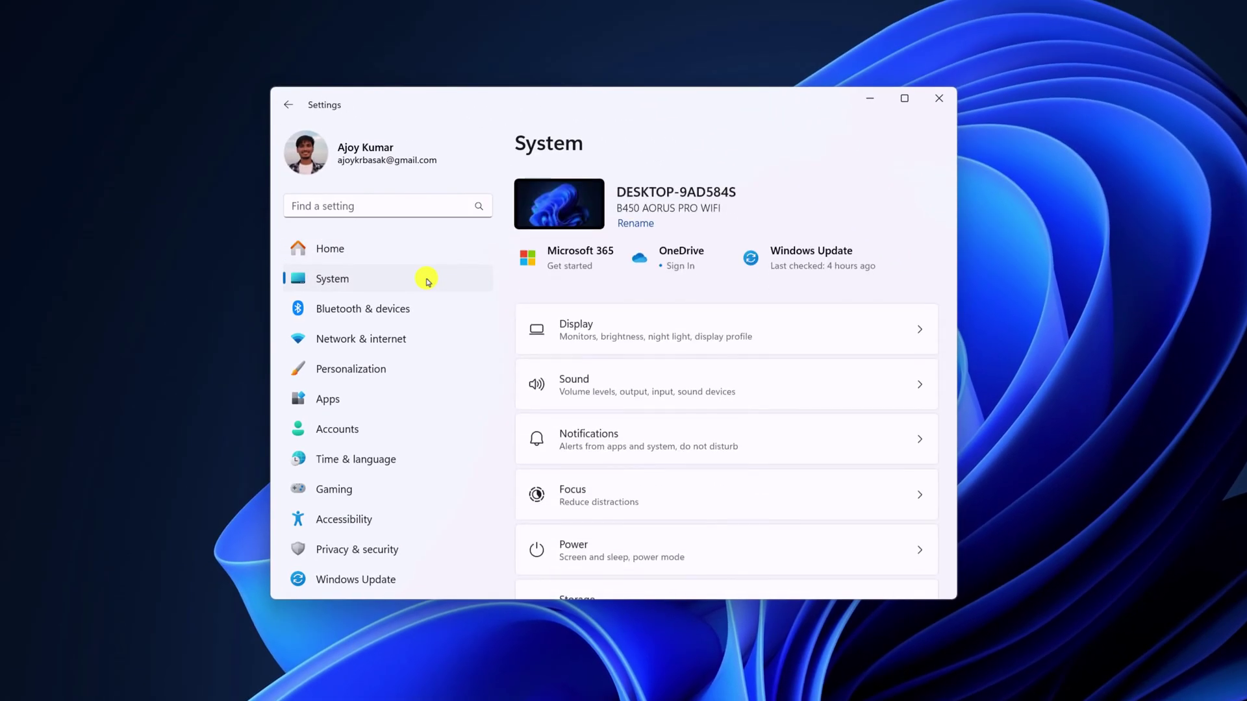
pyautogui.click(785, 328)
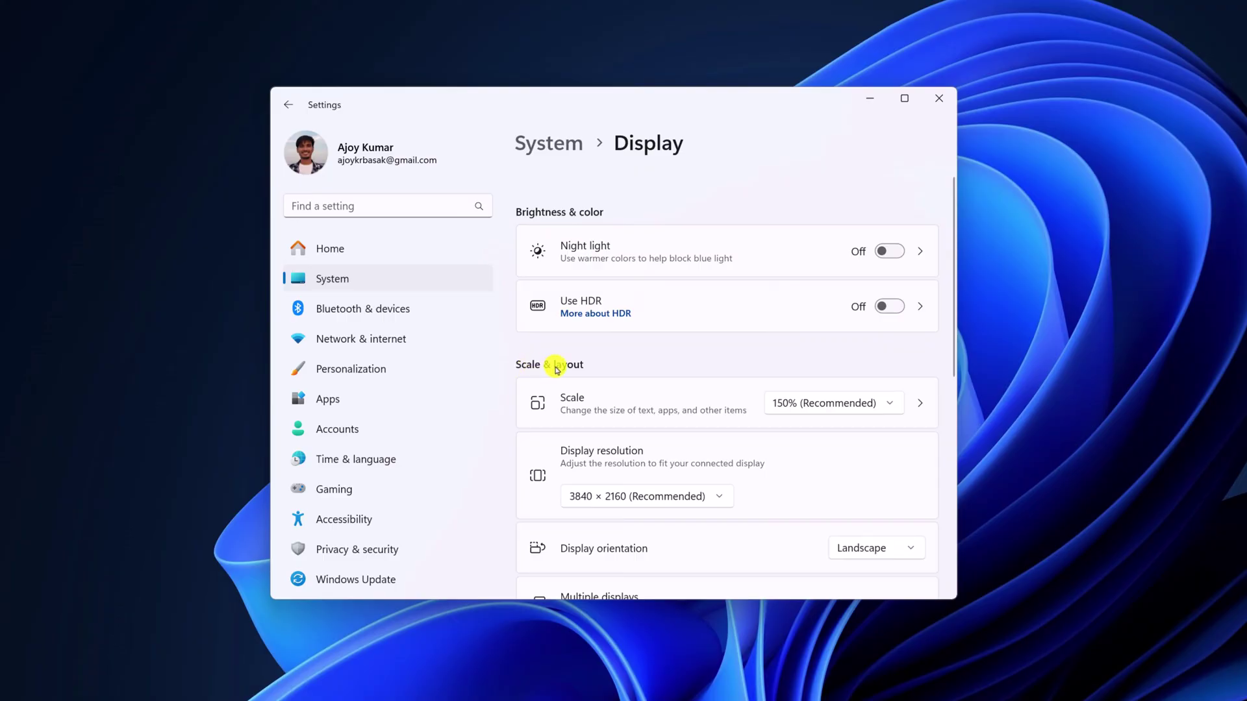
# Set the display resolution to 3840 × 2160 (Recommended) and the scale to 150% (Recommended)
pyautogui.scroll(-2, 758, 277)
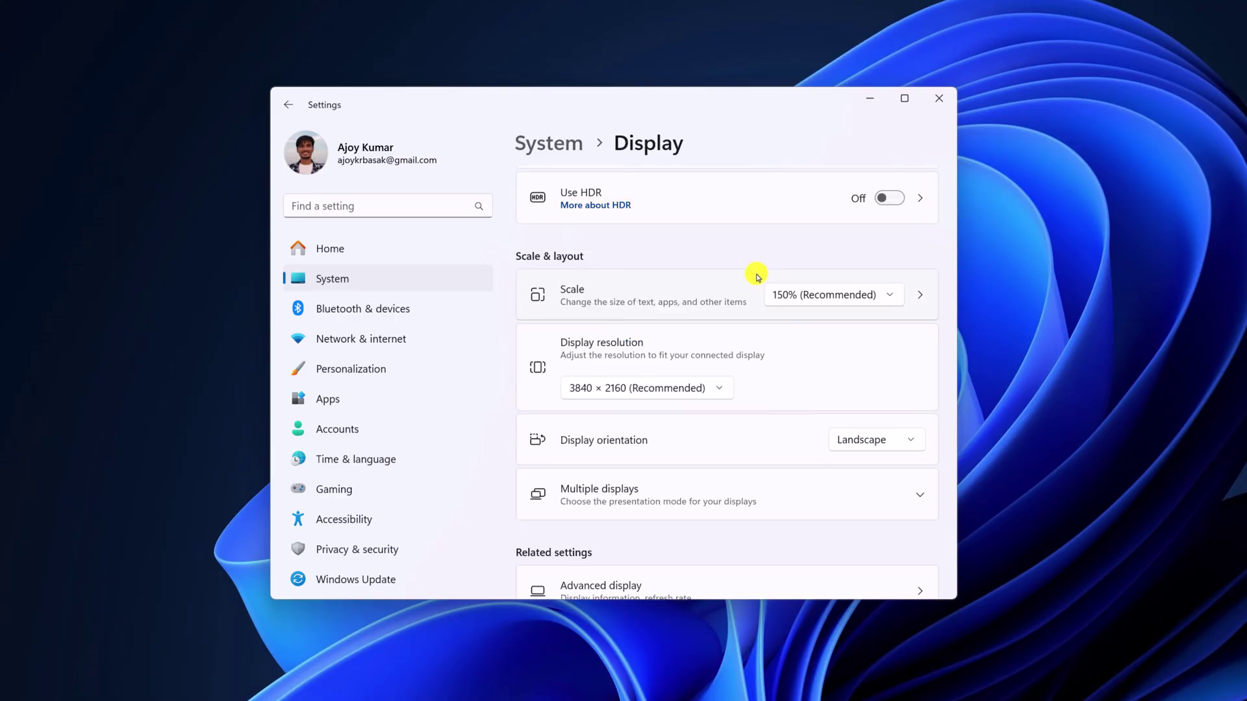
pyautogui.click(702, 393)
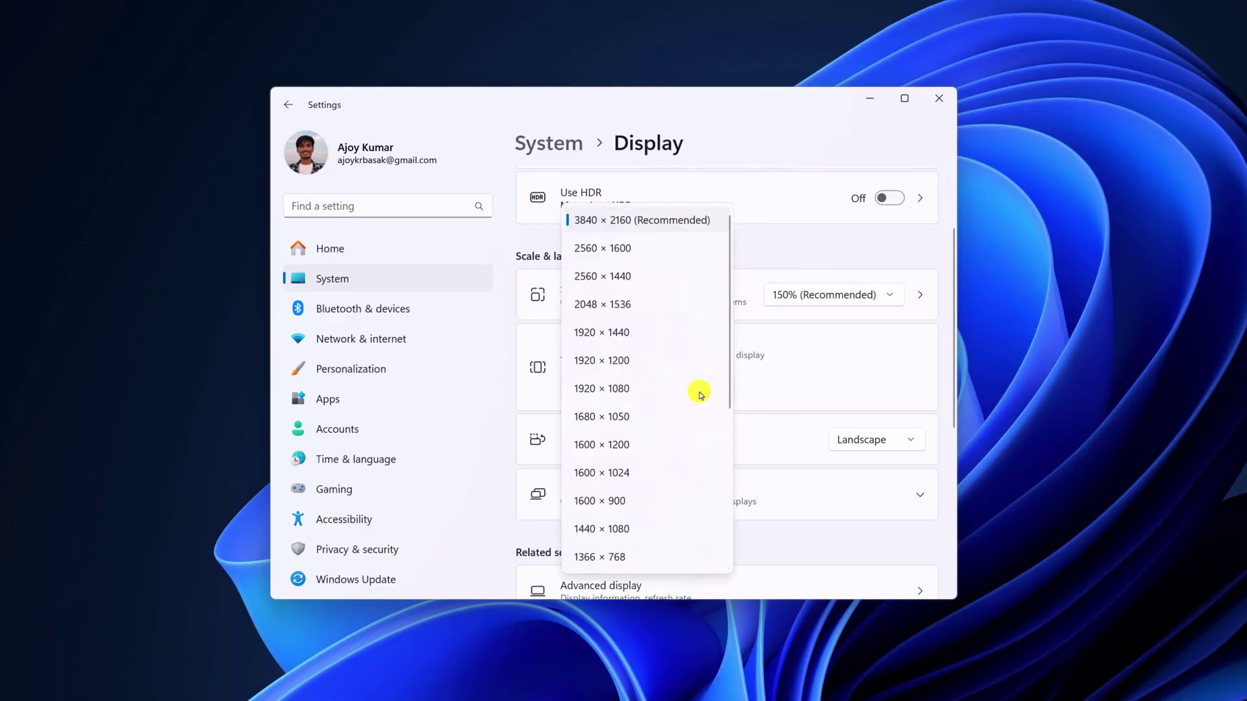
pyautogui.click(681, 221)
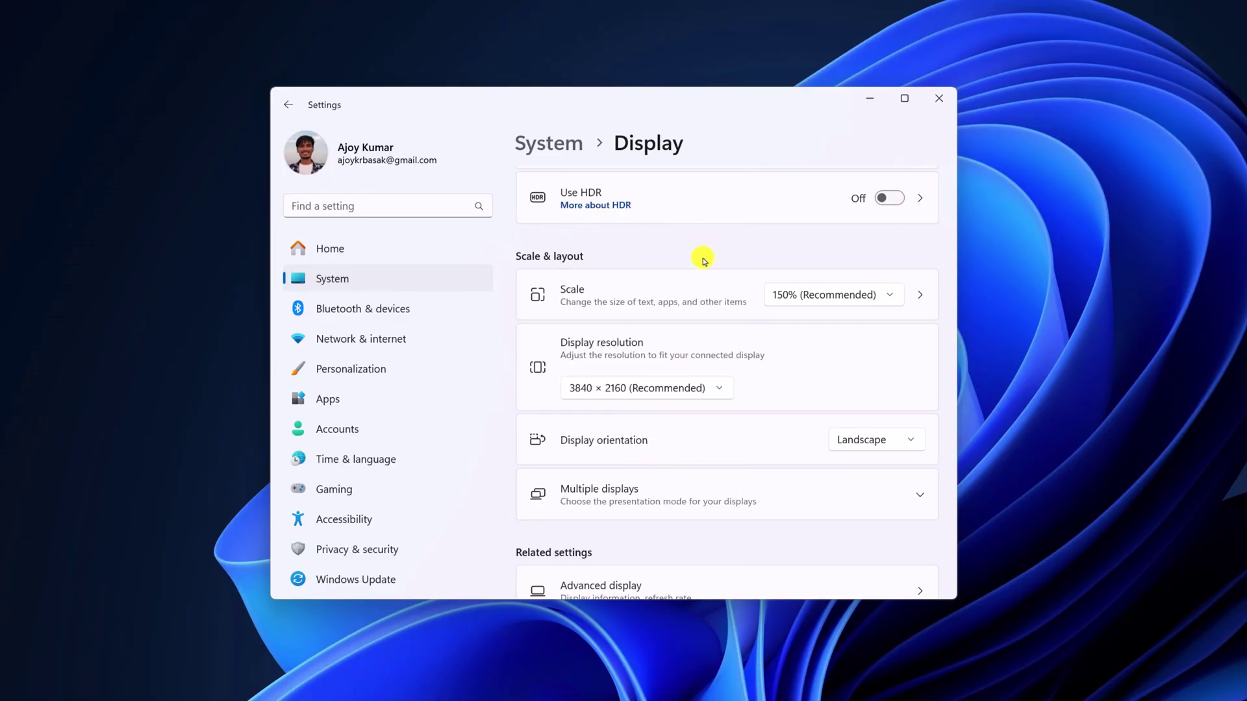
pyautogui.click(858, 295)
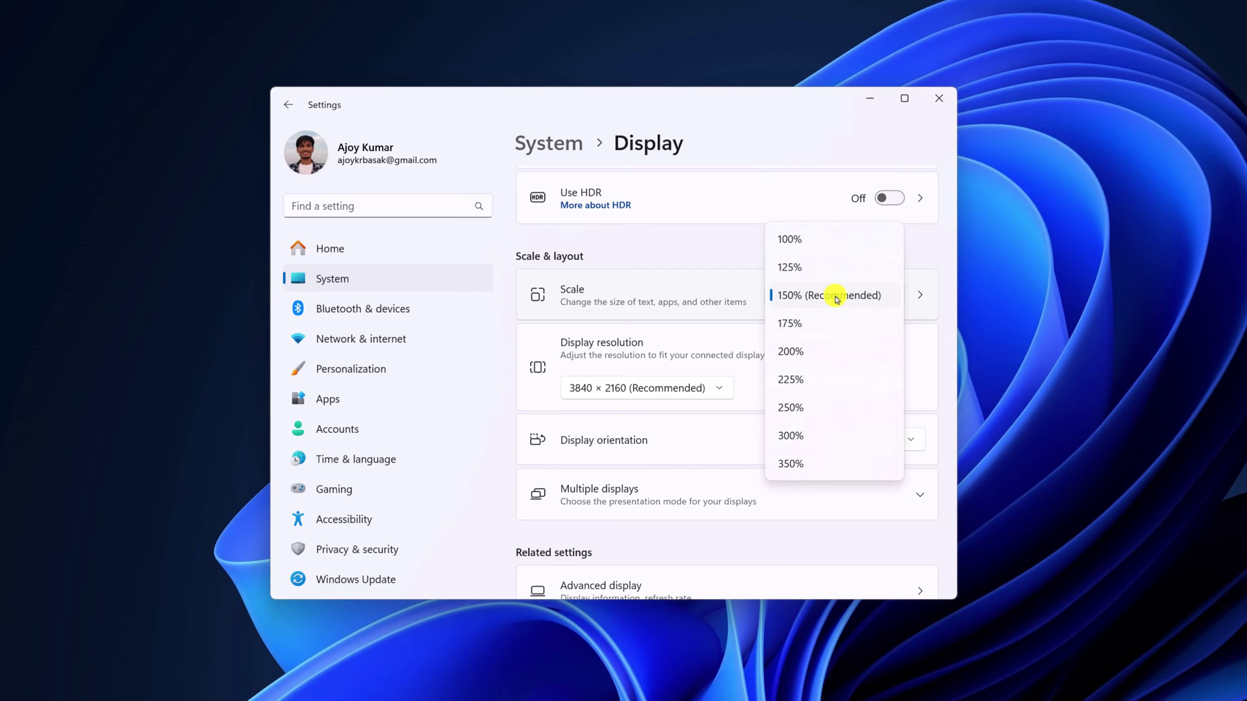
pyautogui.click(779, 296)
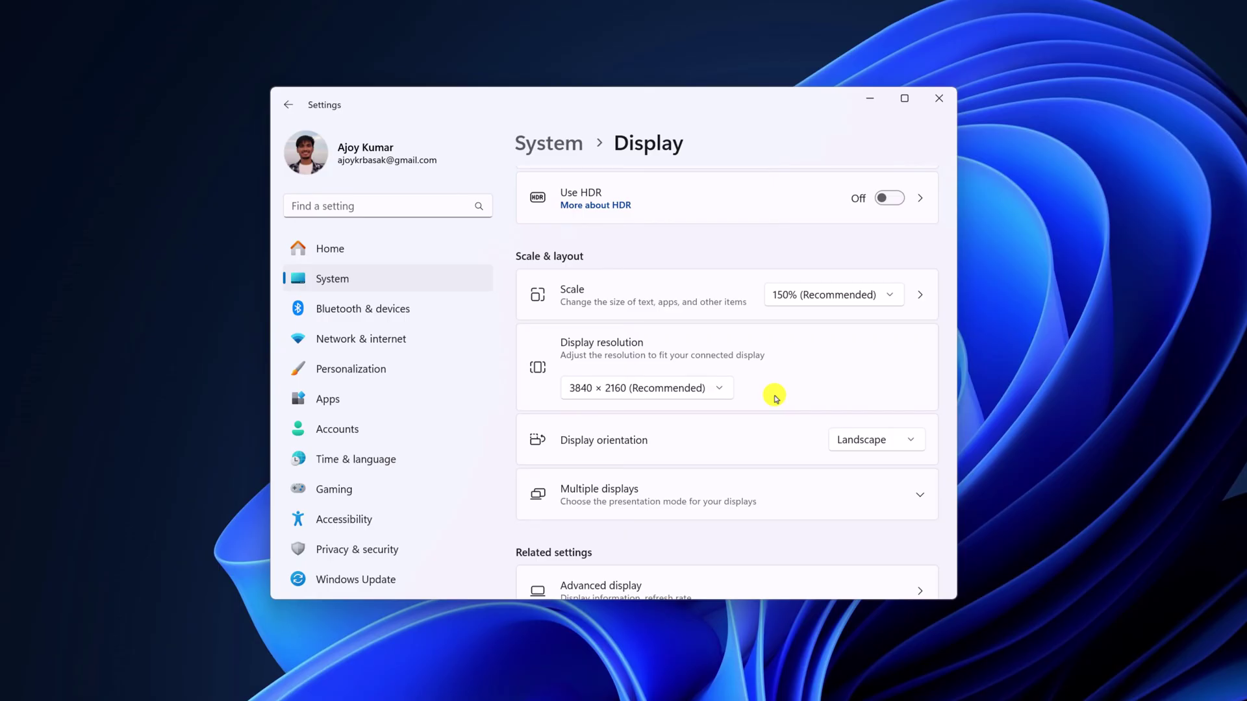
# Open the advanced display settings and view the refresh rate choices for the monitor
pyautogui.scroll(-3, 779, 393)
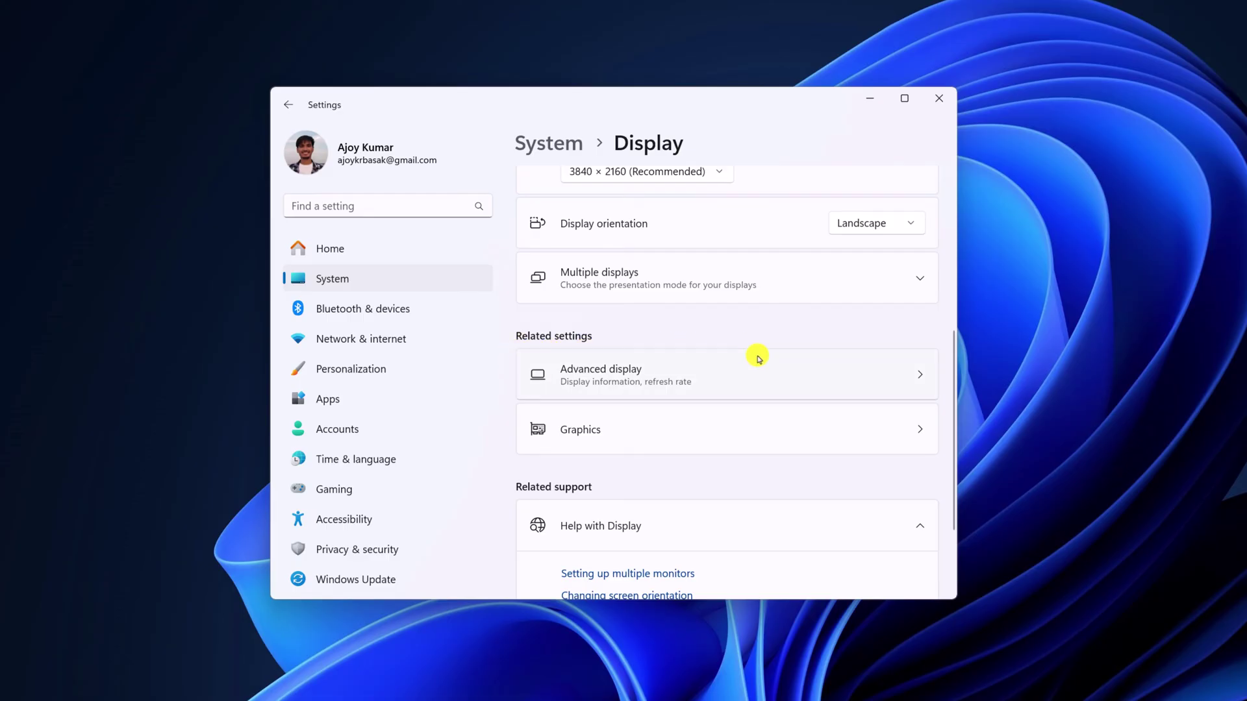
pyautogui.click(638, 391)
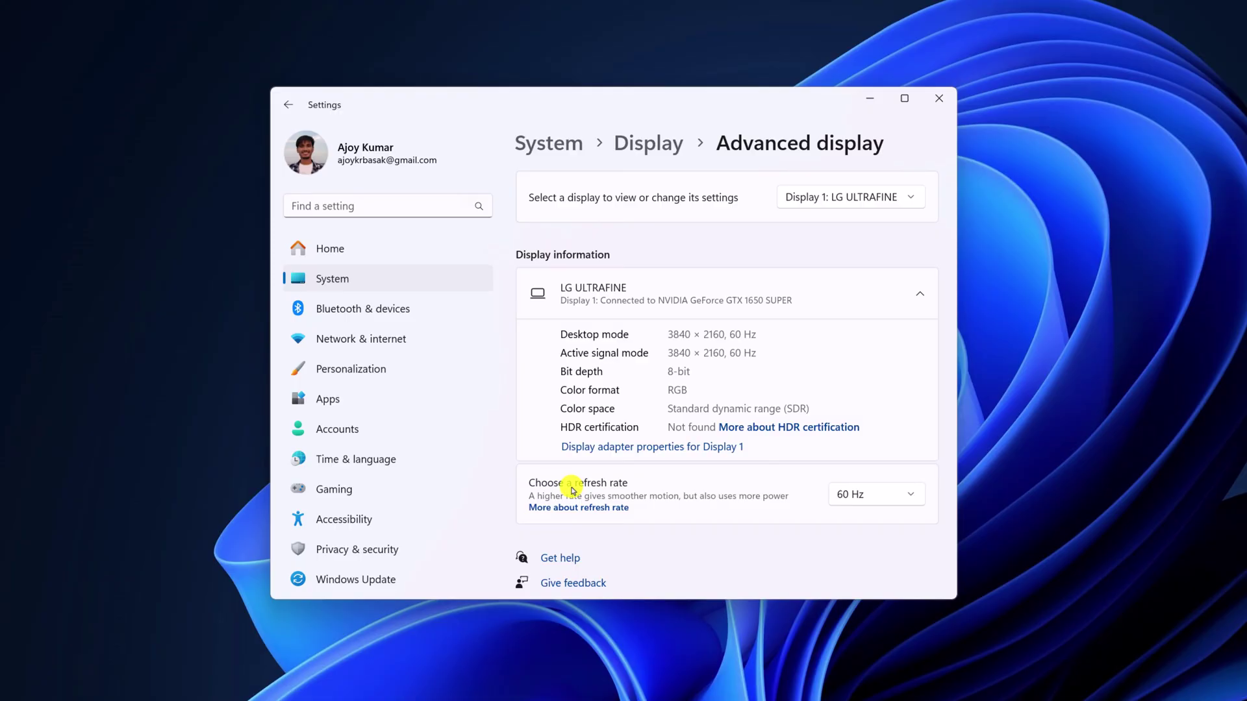
pyautogui.click(850, 497)
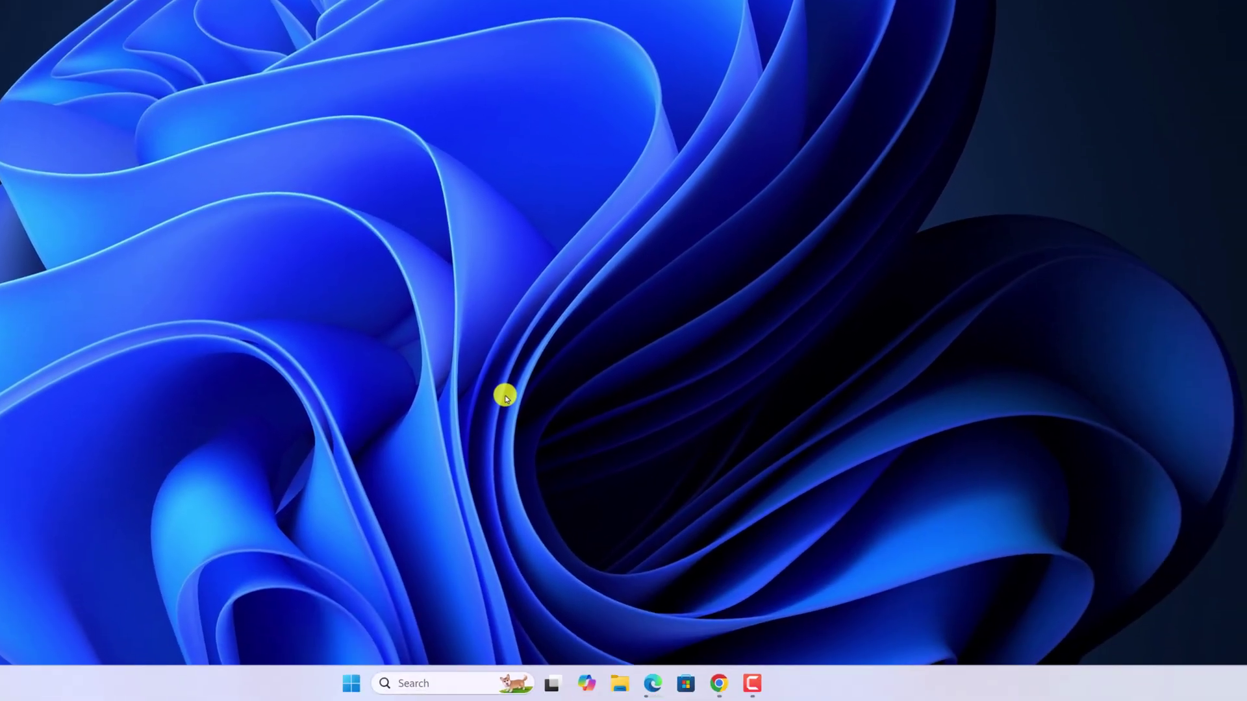
# View the shut down and sign out options, including Restart, without choosing any of them
pyautogui.rightClick(351, 682)
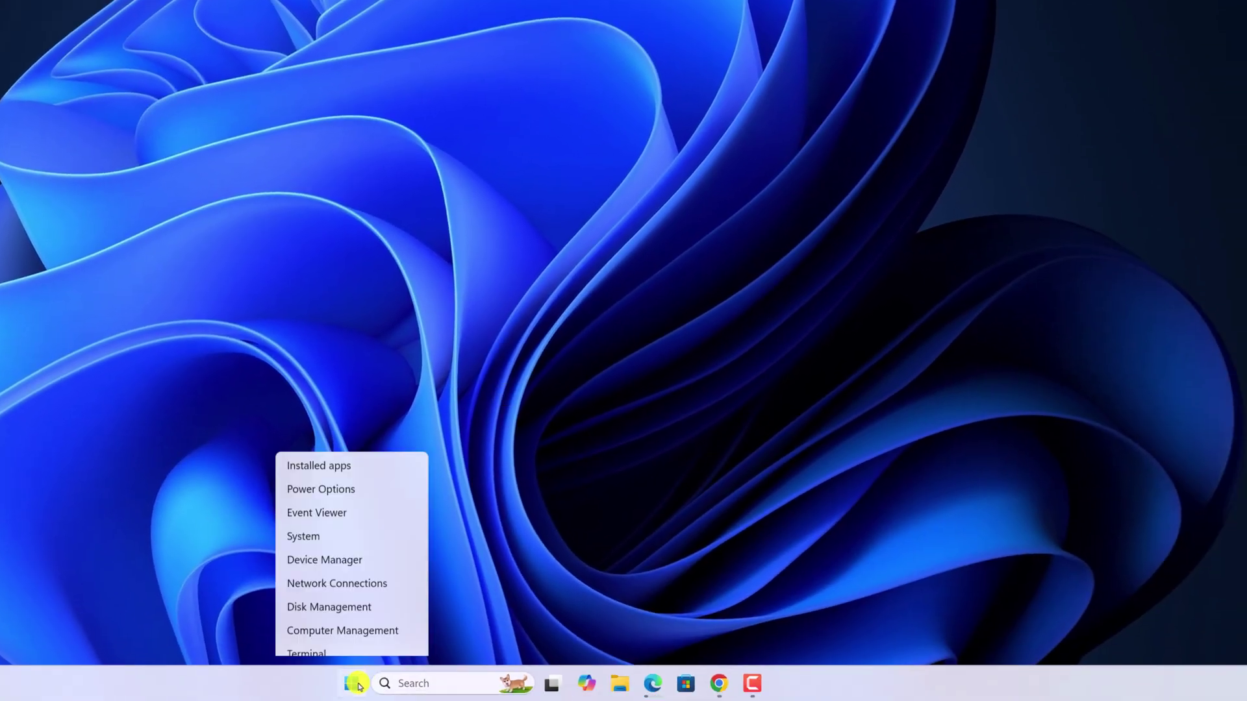
pyautogui.moveTo(322, 618)
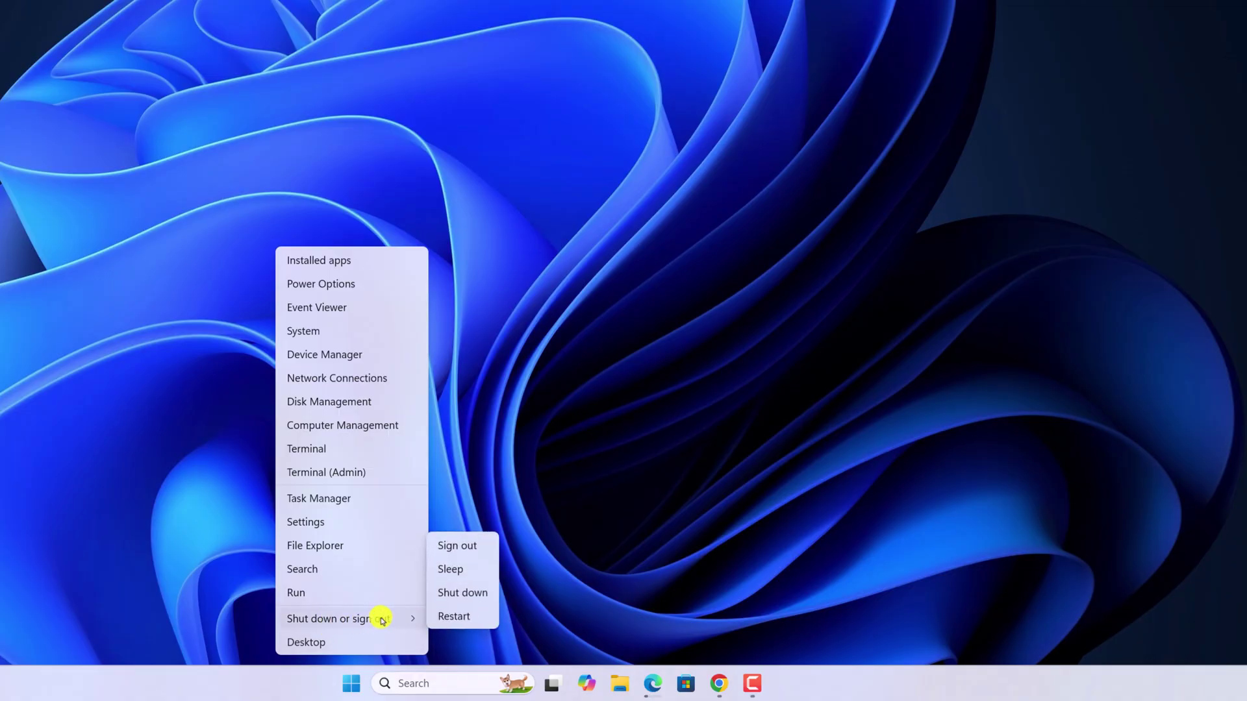
pyautogui.click(640, 278)
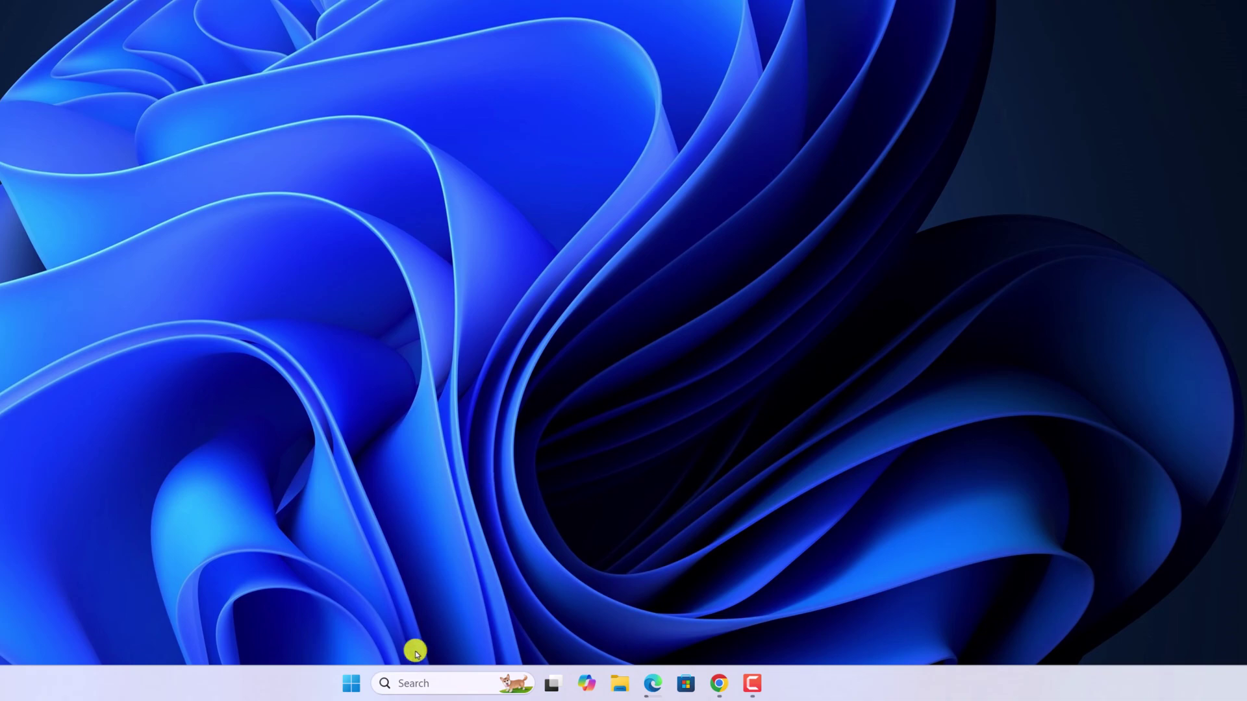
# Search Windows for "device" and open Device Manager
pyautogui.click(421, 680)
pyautogui.write('de')
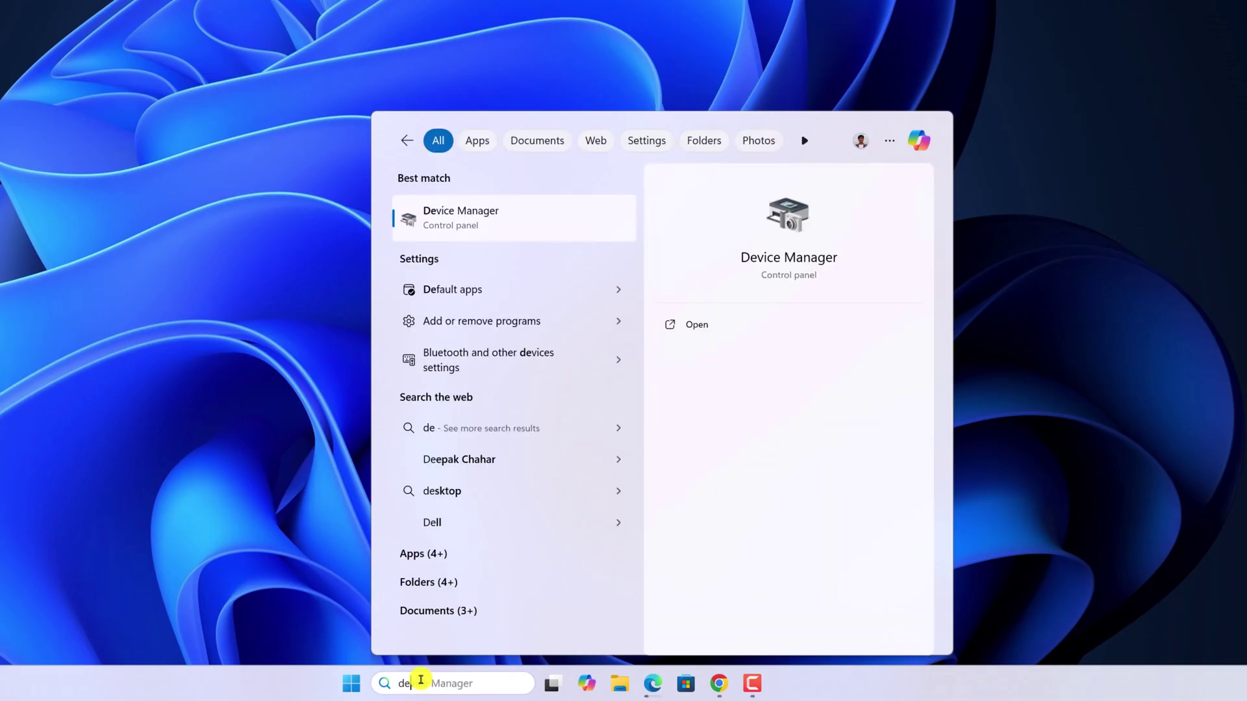
pyautogui.write('vice')
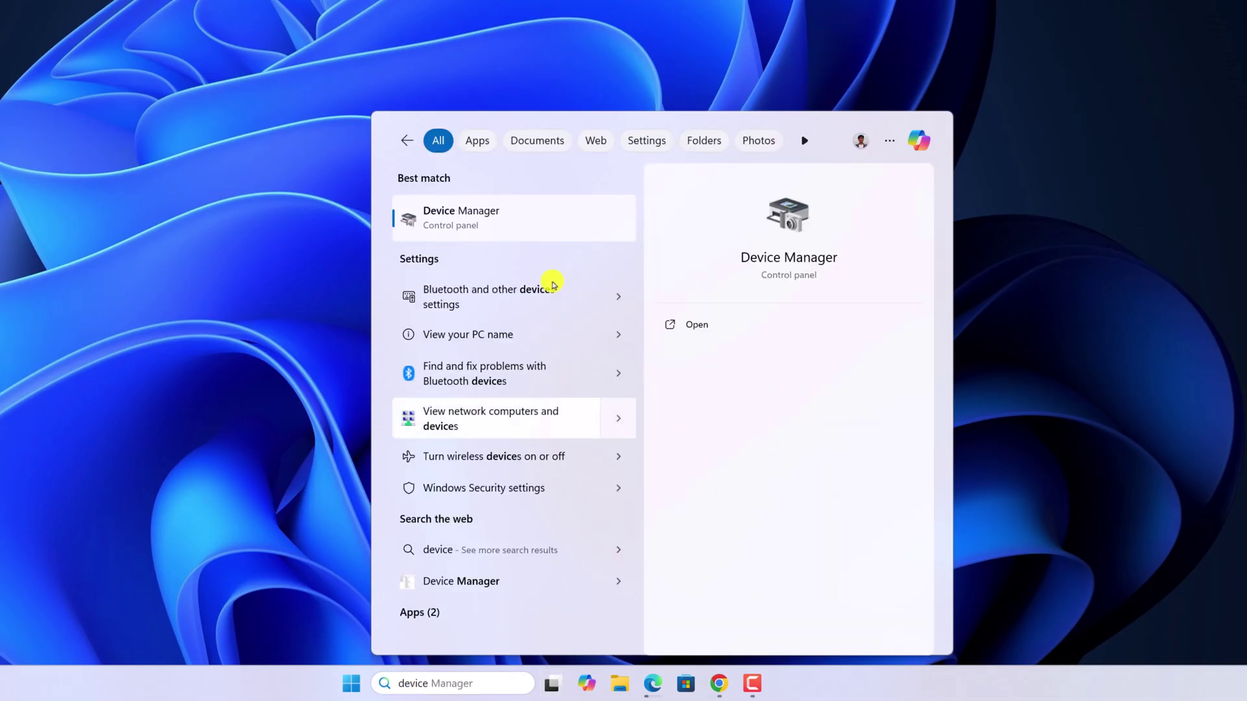
pyautogui.click(467, 217)
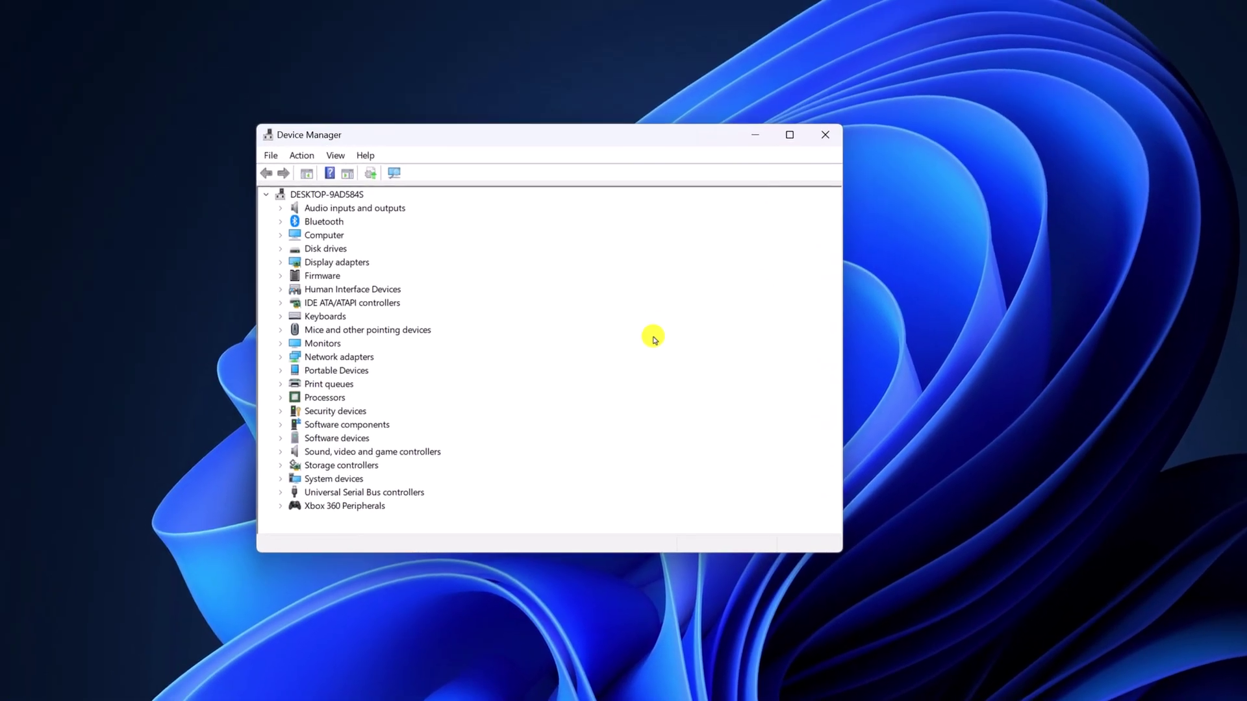
# Update the NVIDIA GeForce GTX 1650 SUPER display adapter's driver with the automatic driver search
pyautogui.doubleClick(337, 262)
pyautogui.click(405, 275)
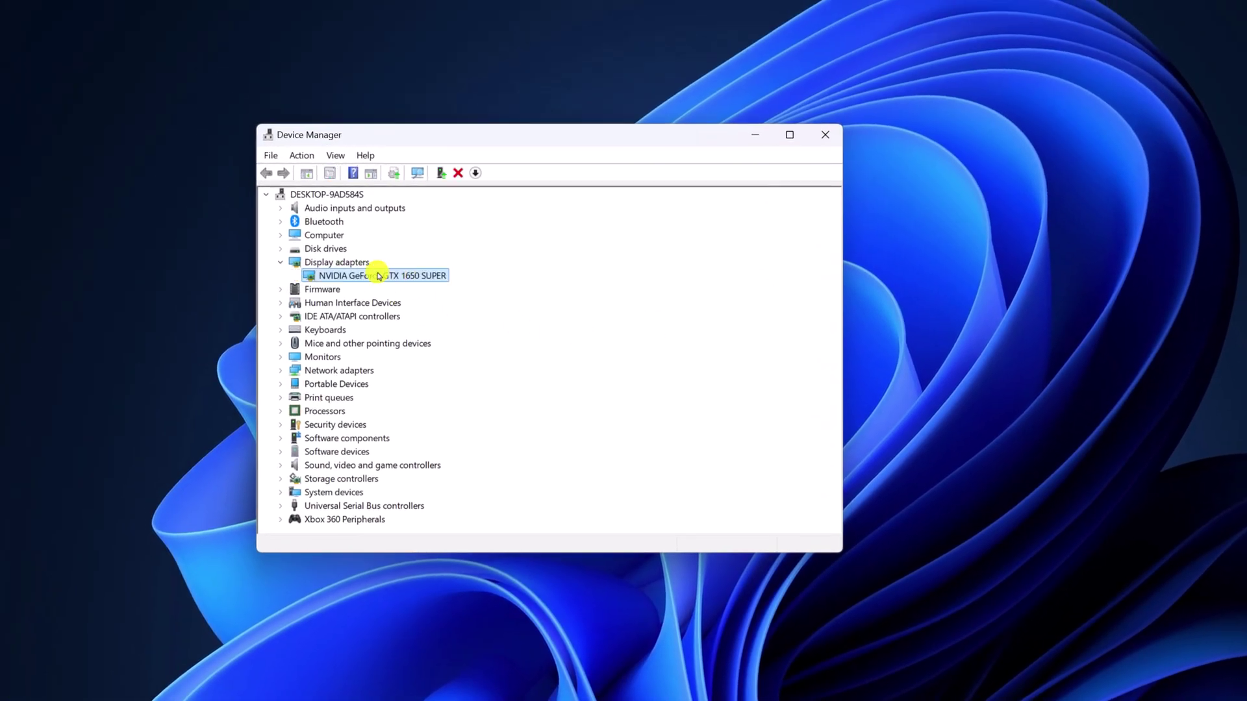
pyautogui.rightClick(403, 277)
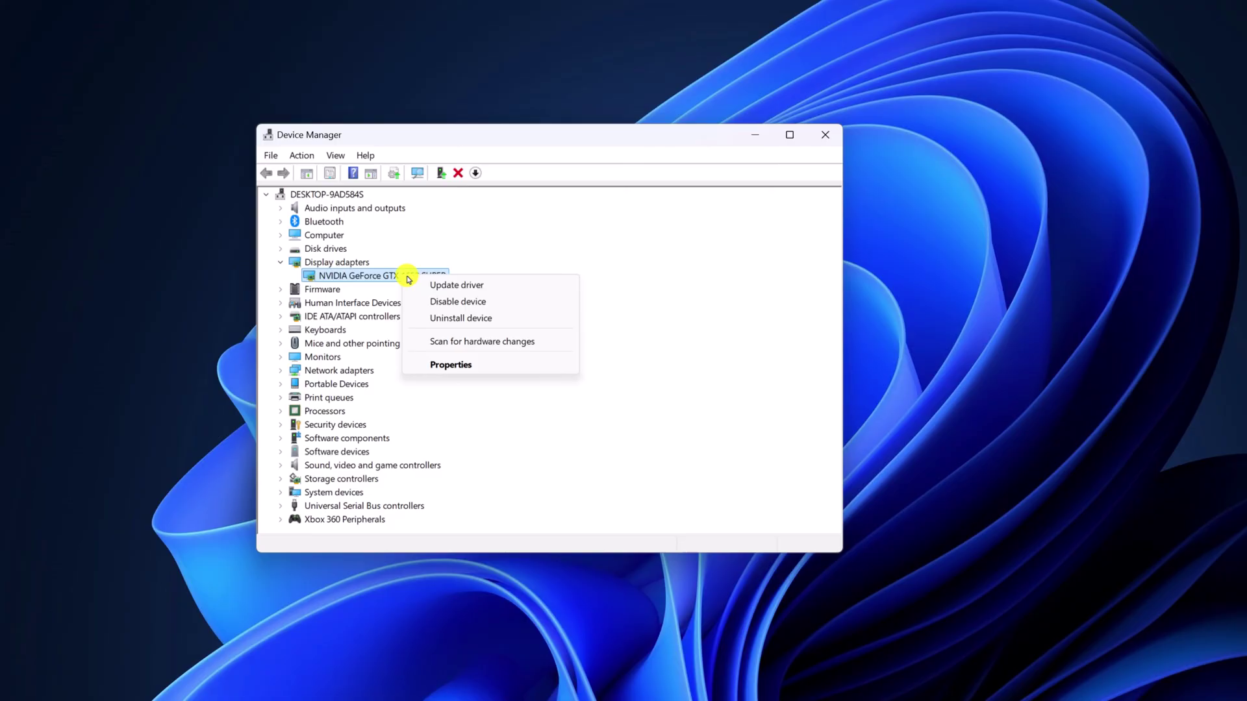
pyautogui.click(491, 287)
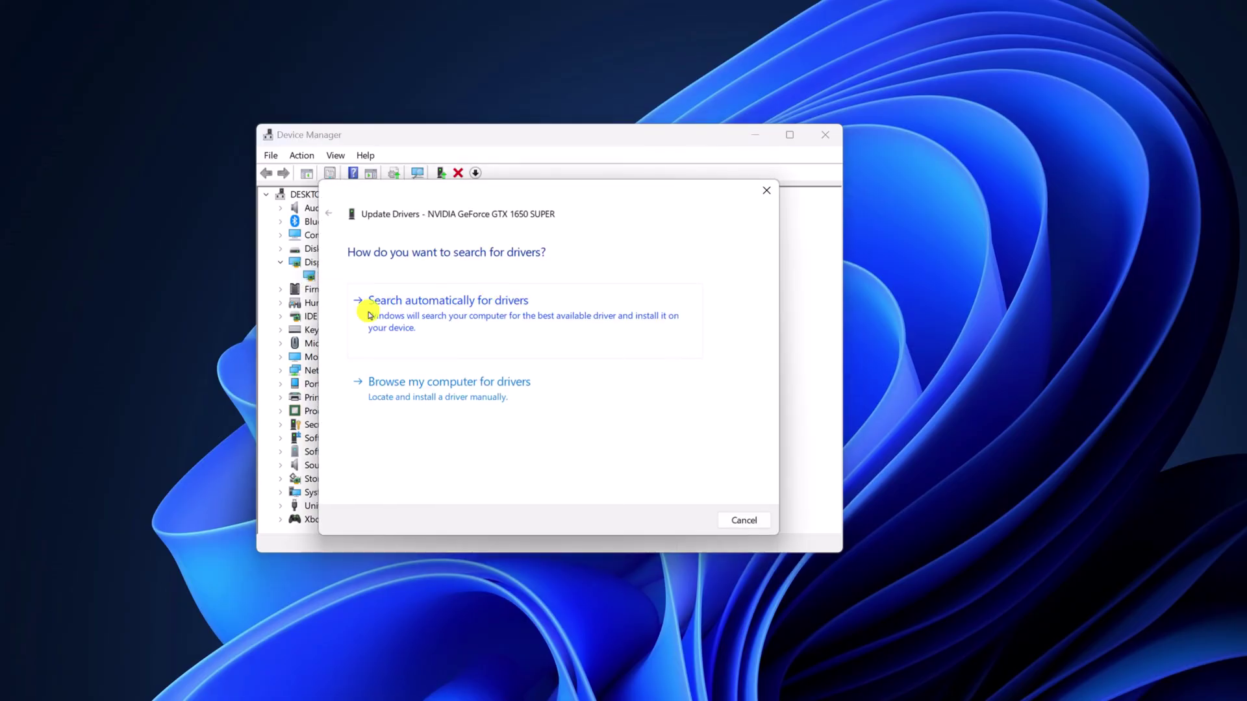
pyautogui.click(551, 330)
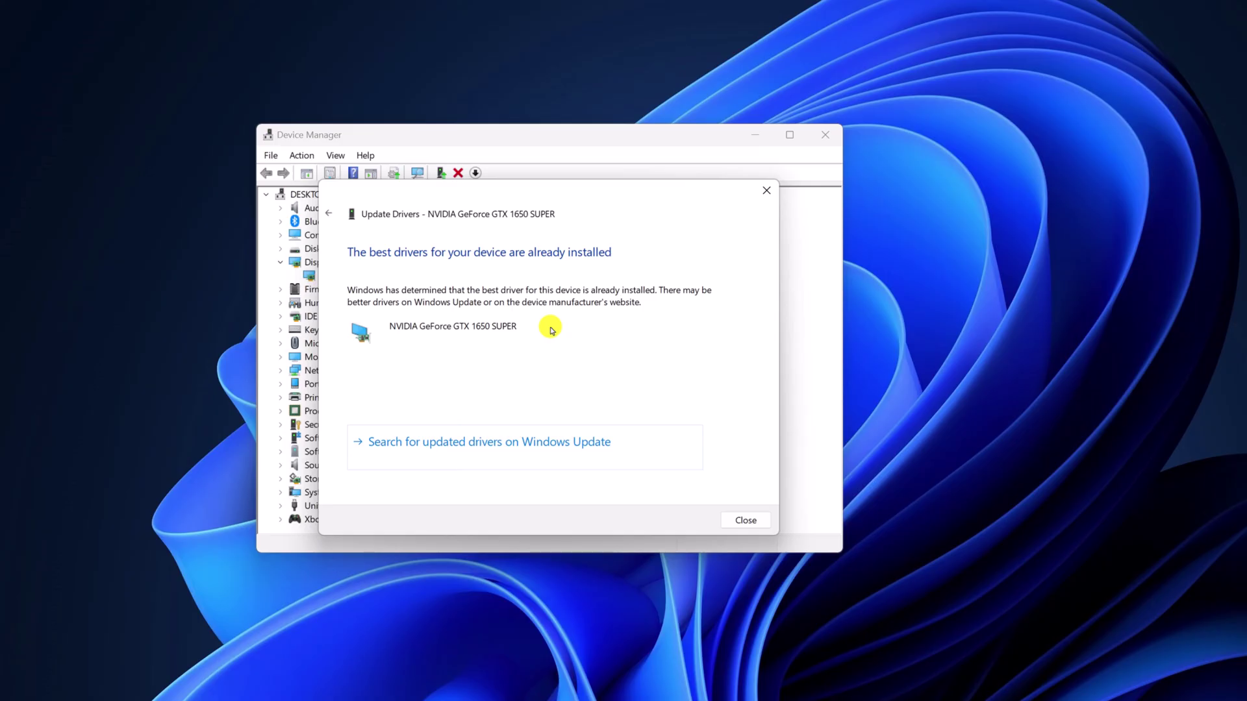
# Continue the driver search on Windows Update and check for available updates
pyautogui.click(593, 444)
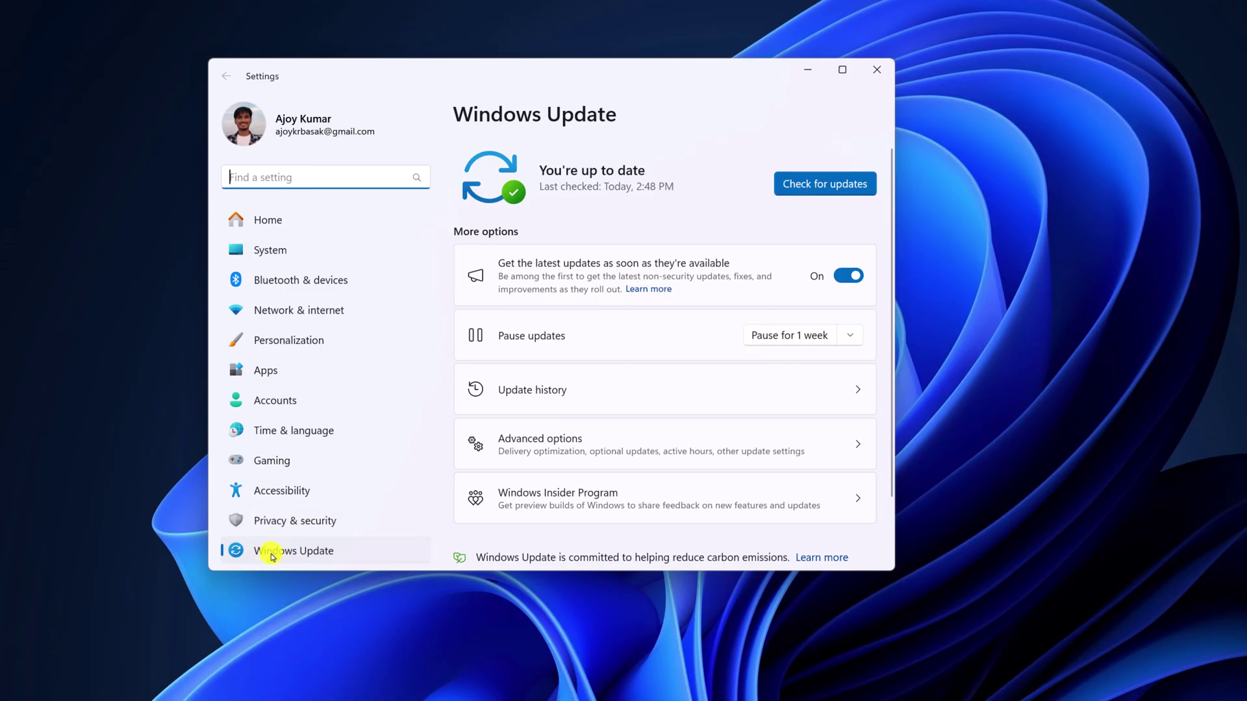
pyautogui.click(827, 194)
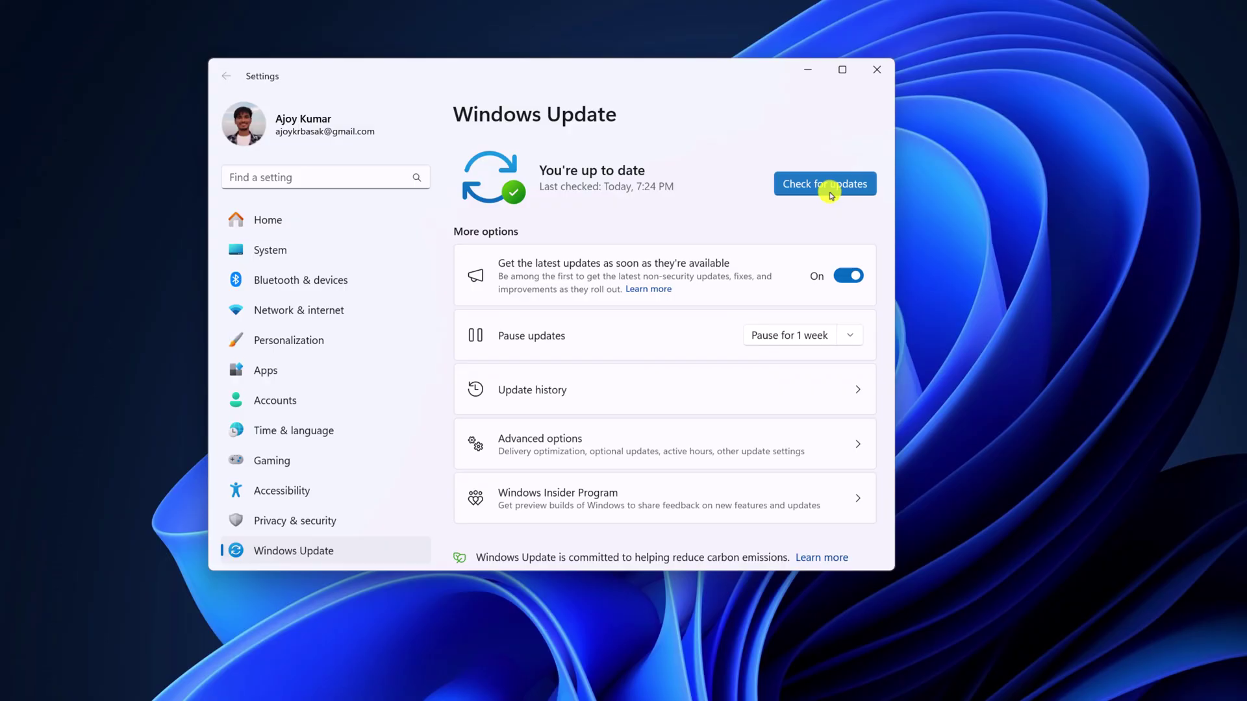
# Check the optional updates in the advanced Windows Update options and close Settings
pyautogui.click(646, 456)
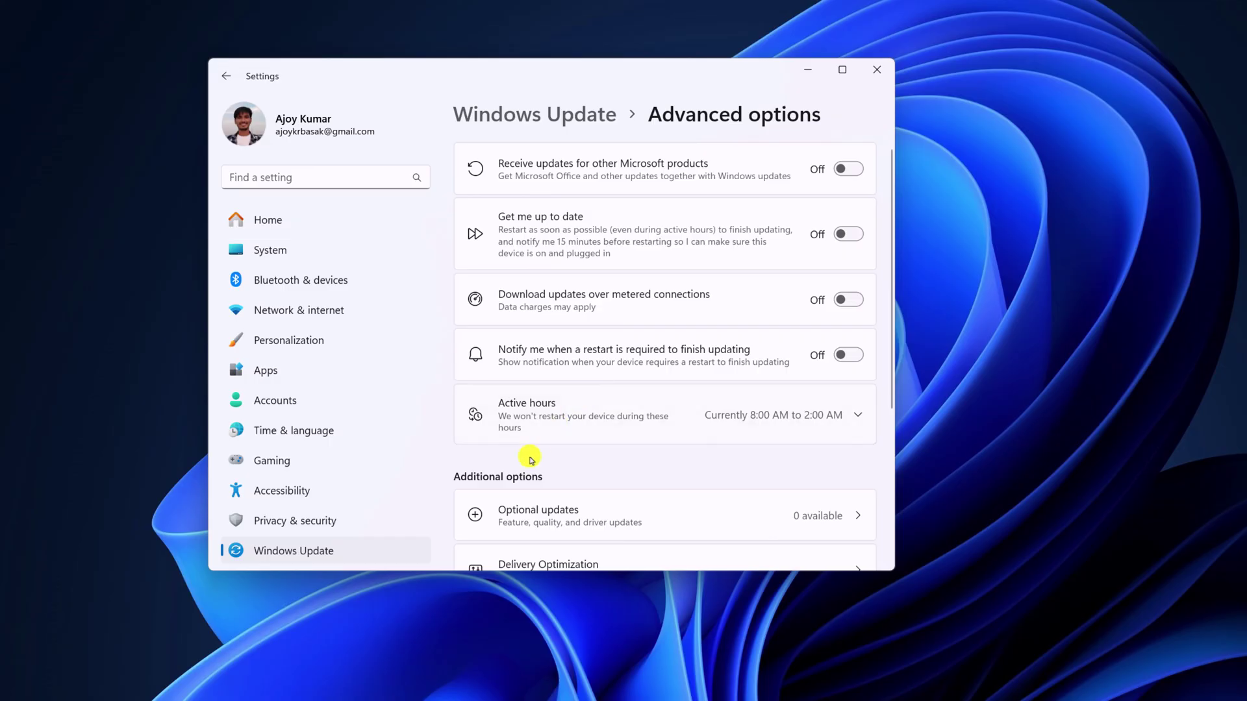
pyautogui.scroll(-2, 676, 465)
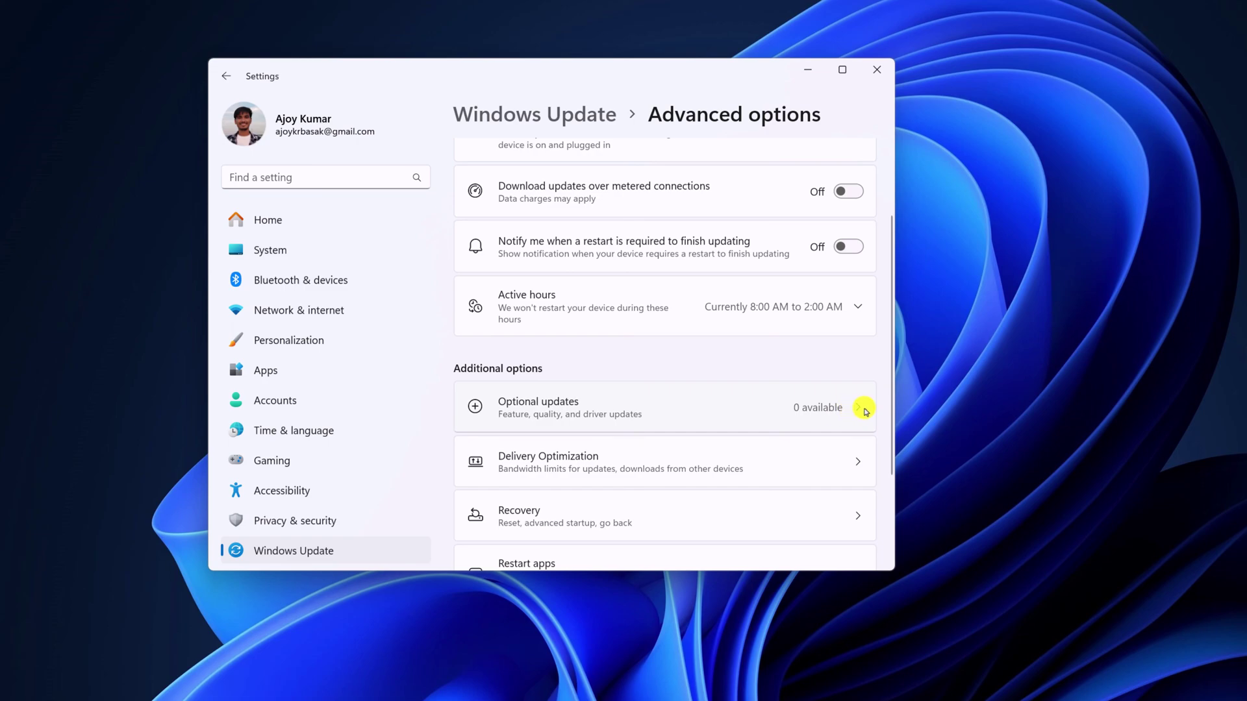
pyautogui.click(857, 411)
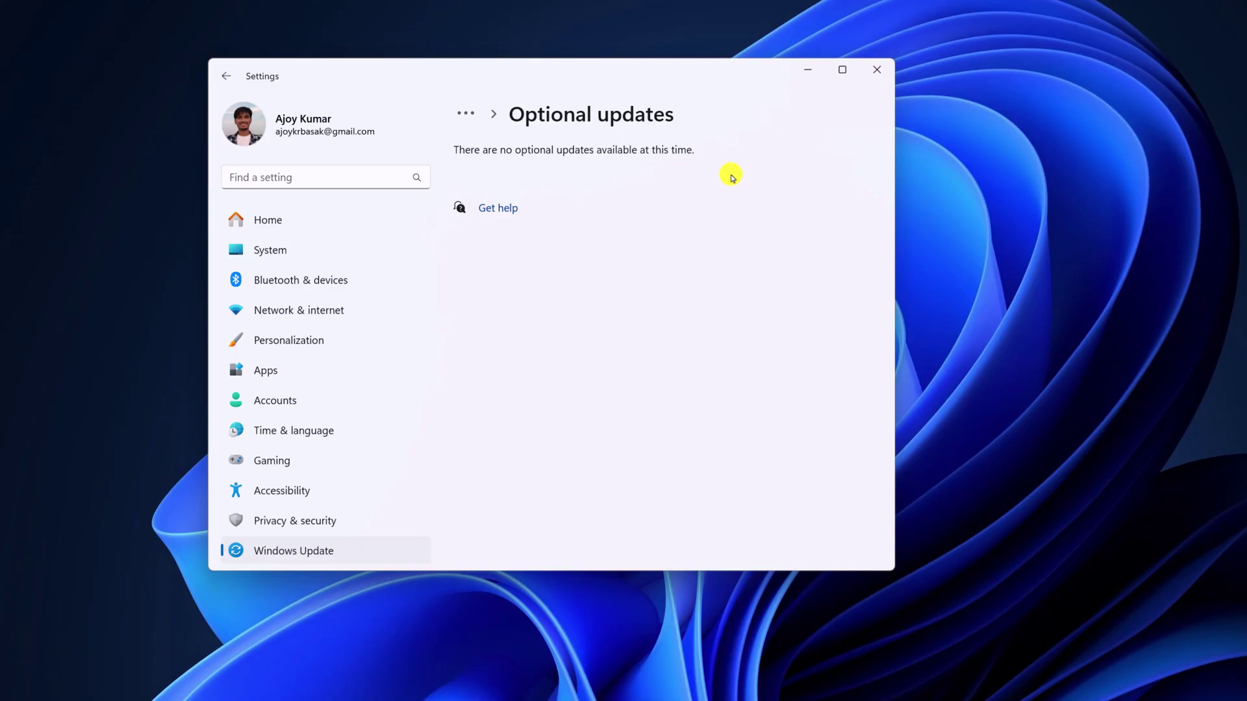
pyautogui.click(876, 70)
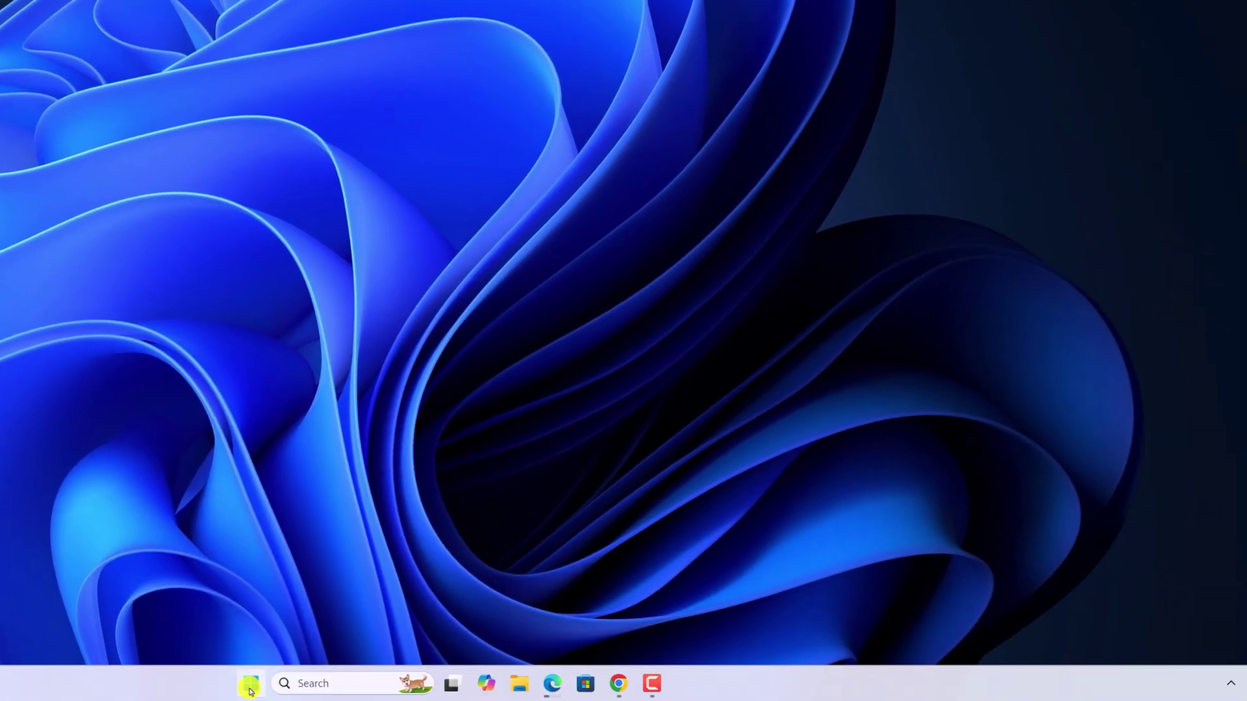
# Show the computer's power options with Restart among them, and dismiss them without restarting
pyautogui.click(251, 683)
pyautogui.click(639, 631)
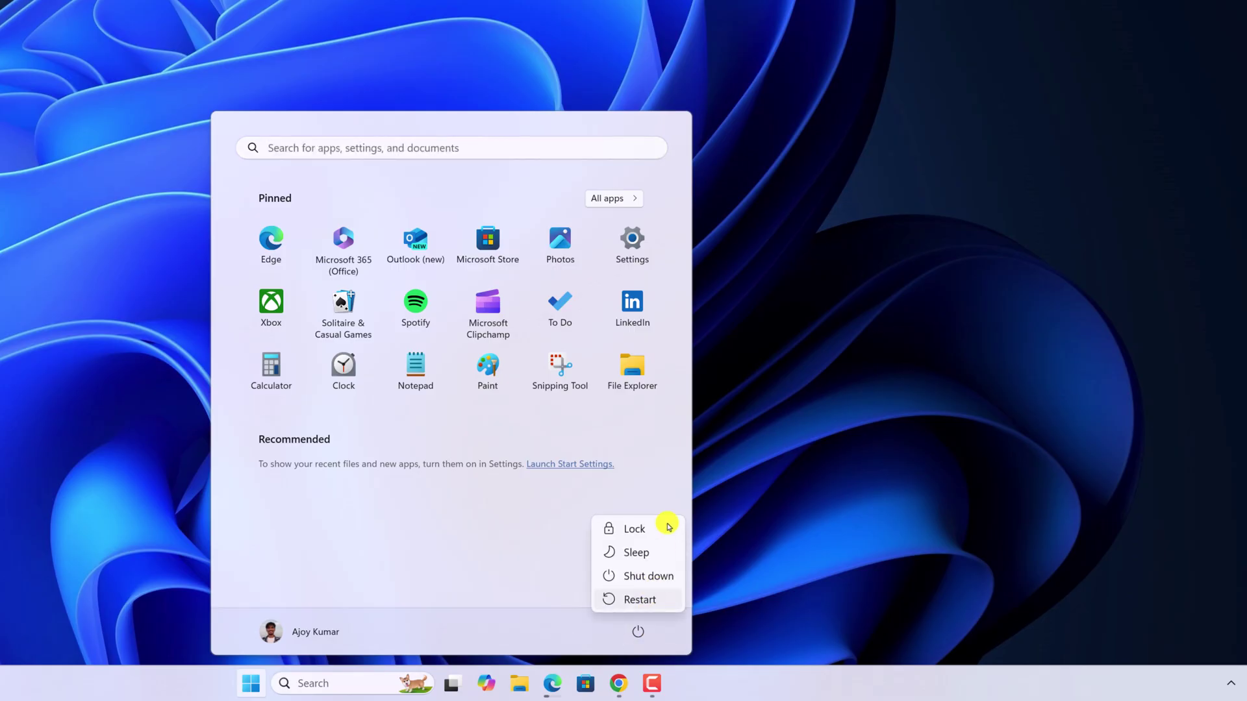
pyautogui.click(696, 362)
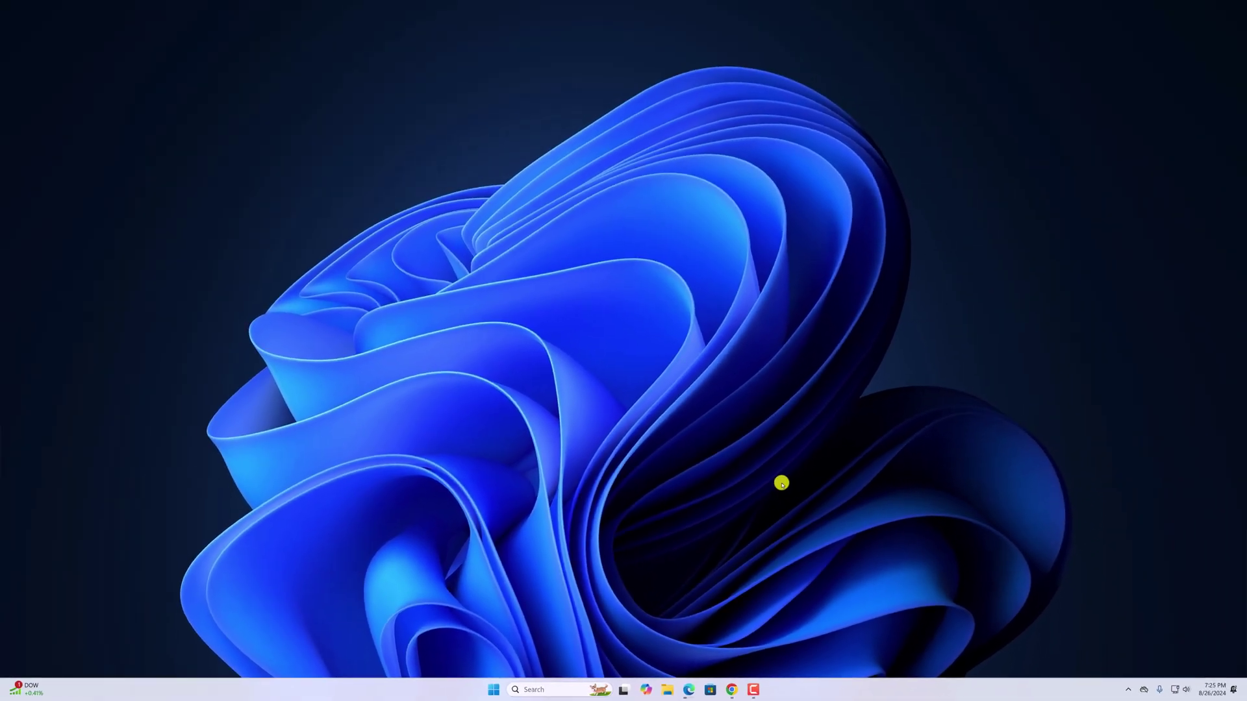